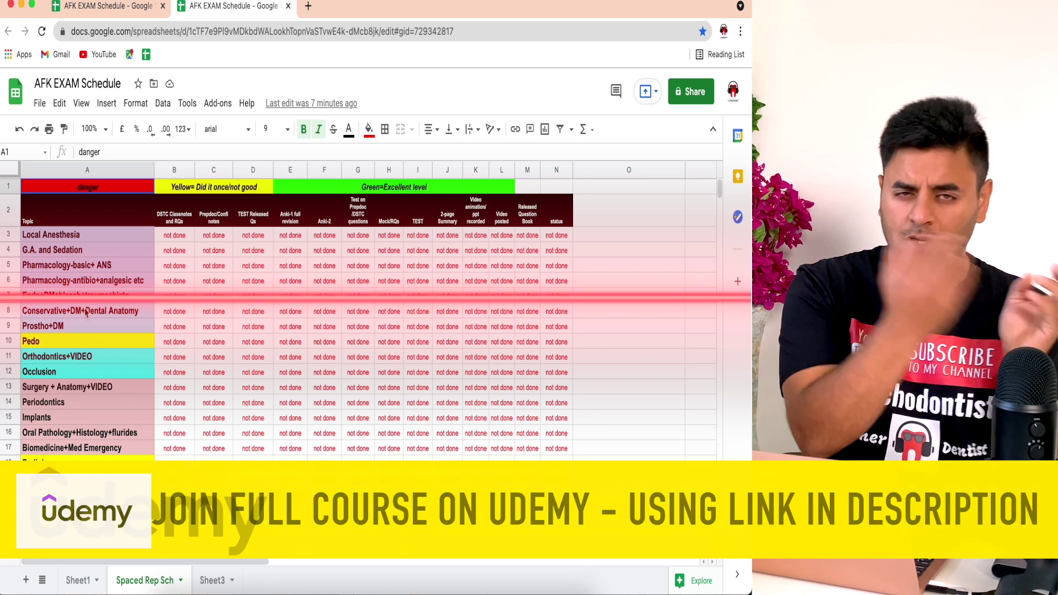
# Step: Copy B3's 'not done' down column B to B20, then bring up B3's text colour choices
pyautogui.click(189, 222)
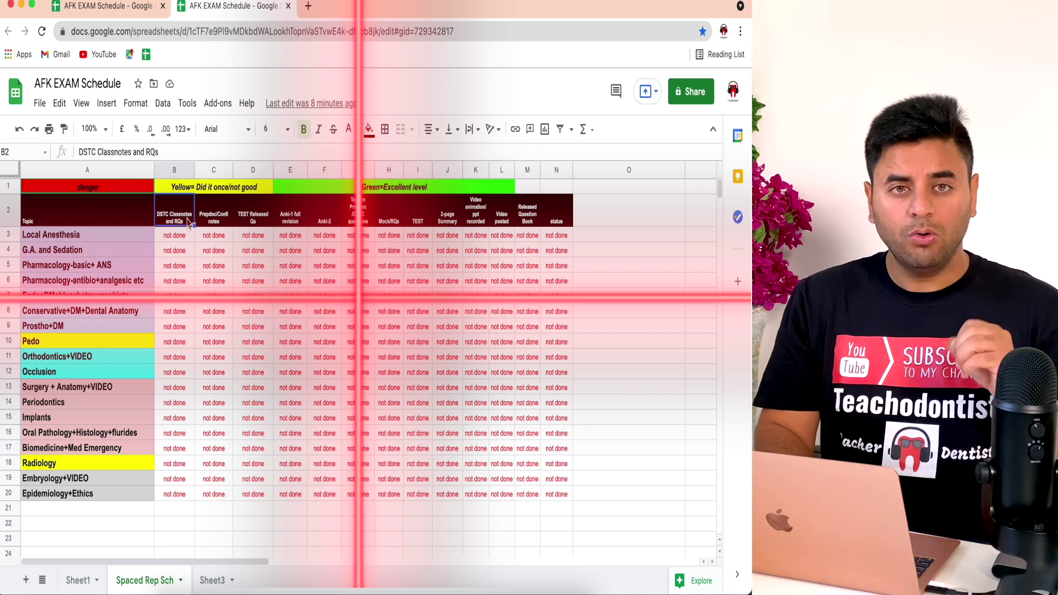
pyautogui.click(177, 239)
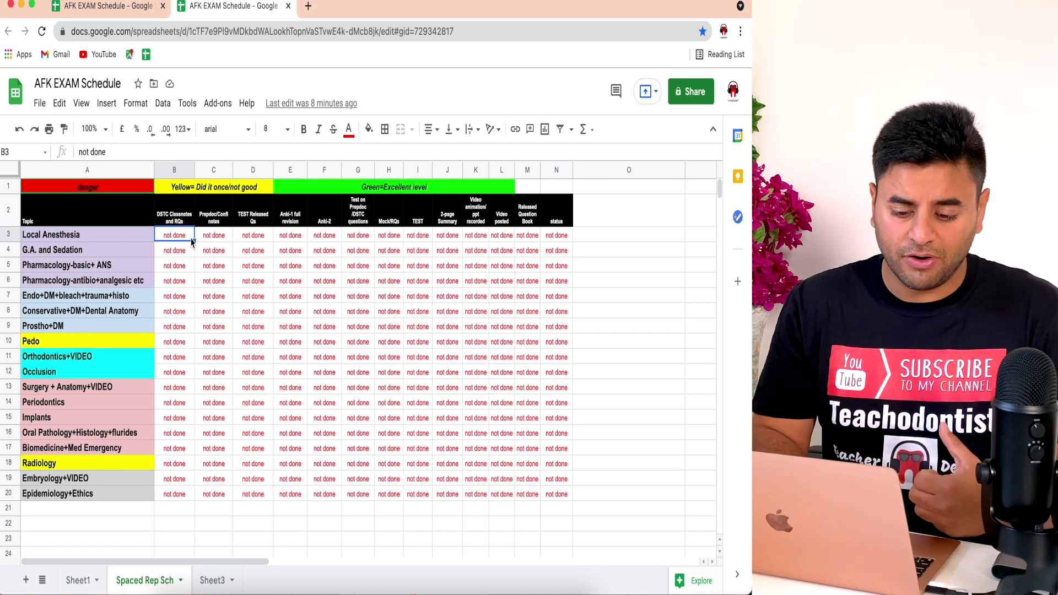
pyautogui.press('Return')
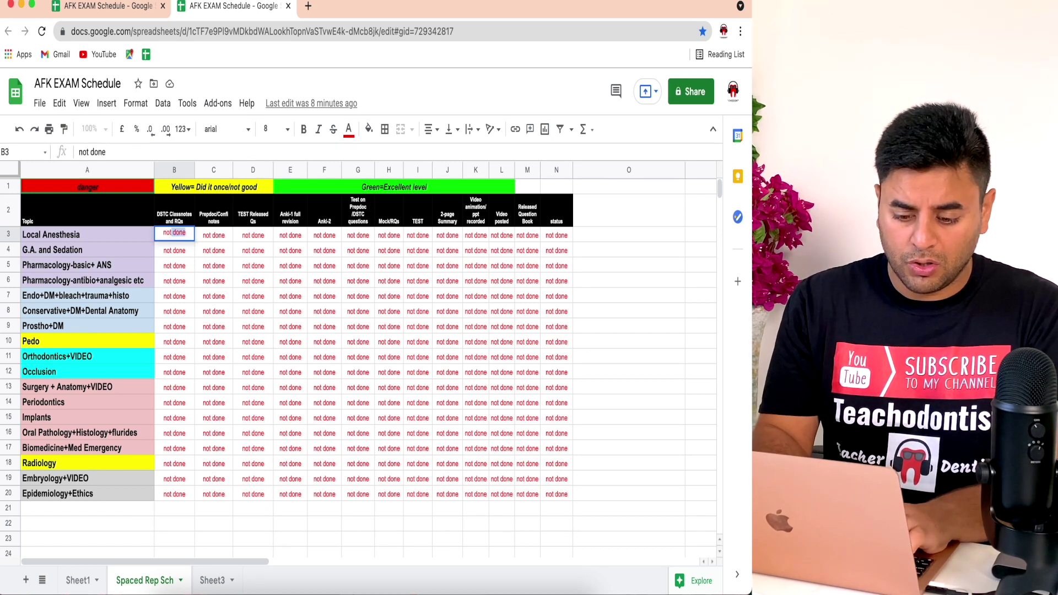
pyautogui.press('Return')
pyautogui.click(184, 224)
pyautogui.click(186, 239)
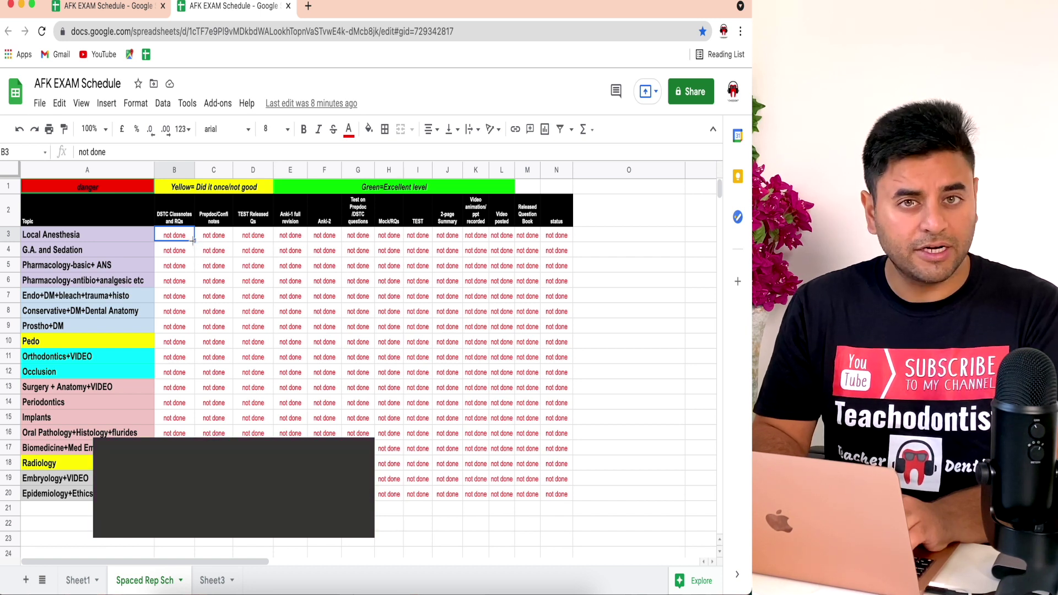
pyautogui.moveTo(194, 240); pyautogui.dragTo(186, 499)
pyautogui.click(180, 238)
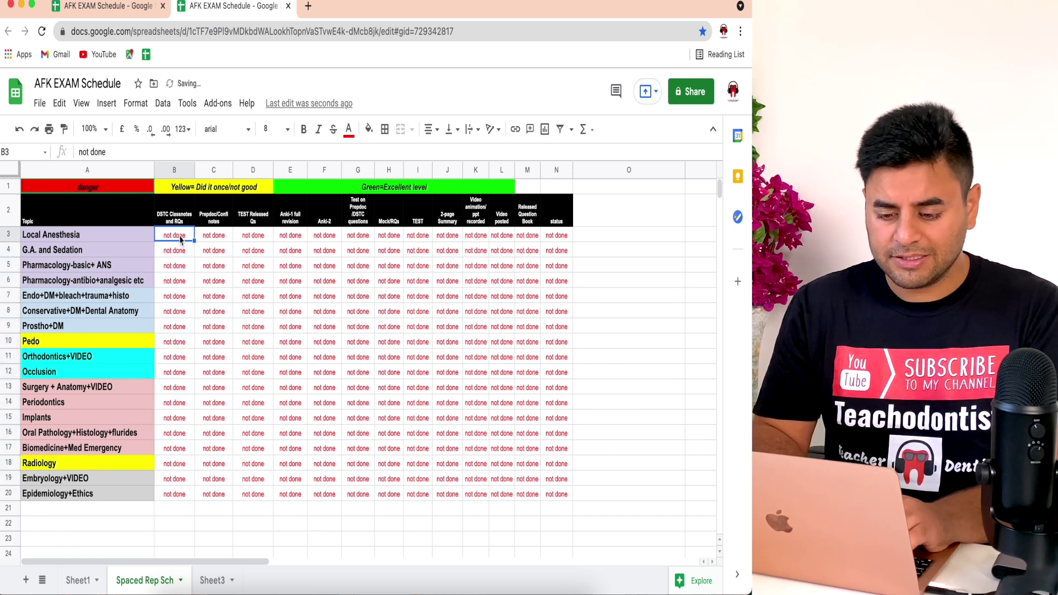
pyautogui.click(349, 130)
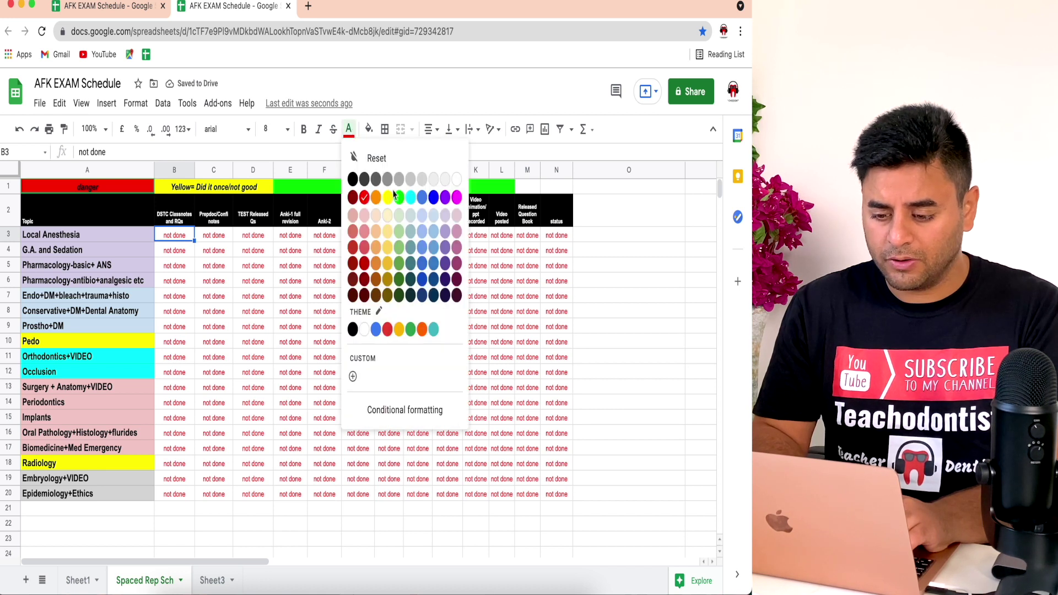
# Step: Make B3's text blue, copy it down to B20, and select B3:B20
pyautogui.click(434, 197)
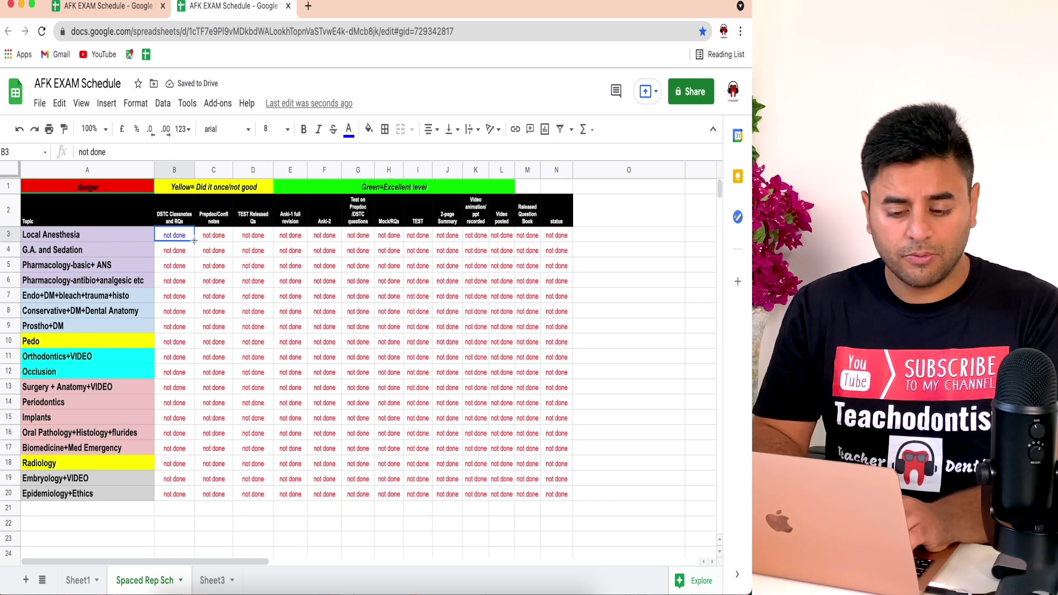
pyautogui.moveTo(194, 241); pyautogui.dragTo(188, 497)
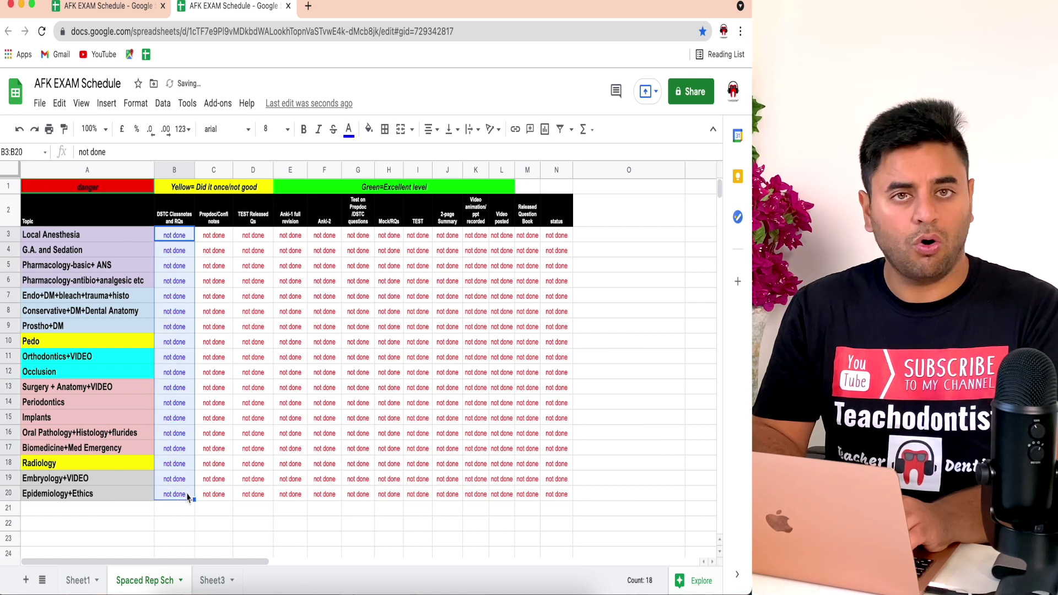
pyautogui.click(210, 496)
pyautogui.click(187, 495)
pyautogui.moveTo(187, 496); pyautogui.dragTo(185, 237)
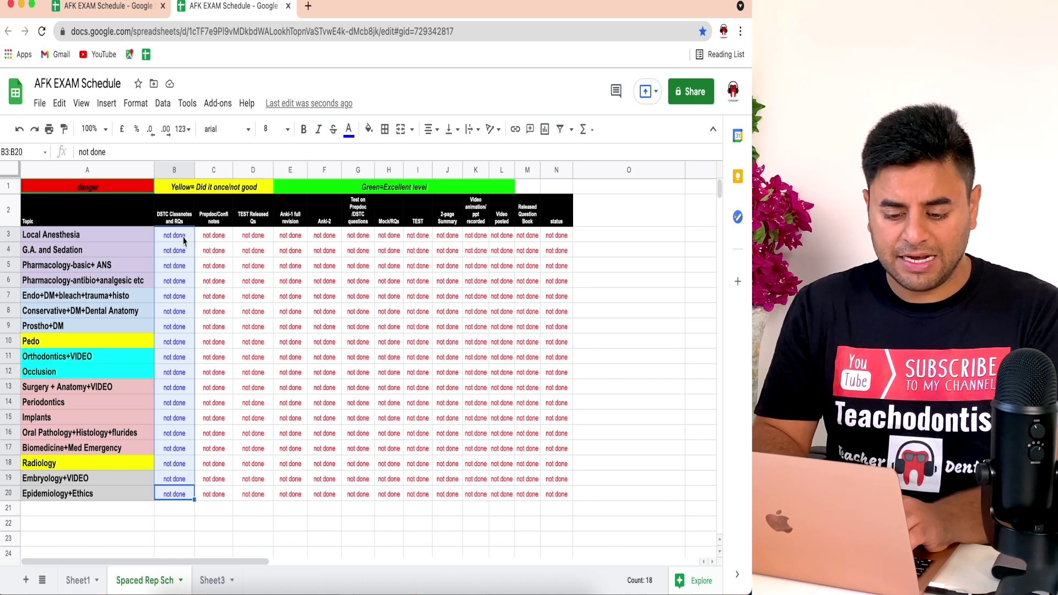
# Step: Copy the blue entries across to column N, then undo back to red 'not done' text
pyautogui.moveTo(194, 499); pyautogui.dragTo(549, 458)
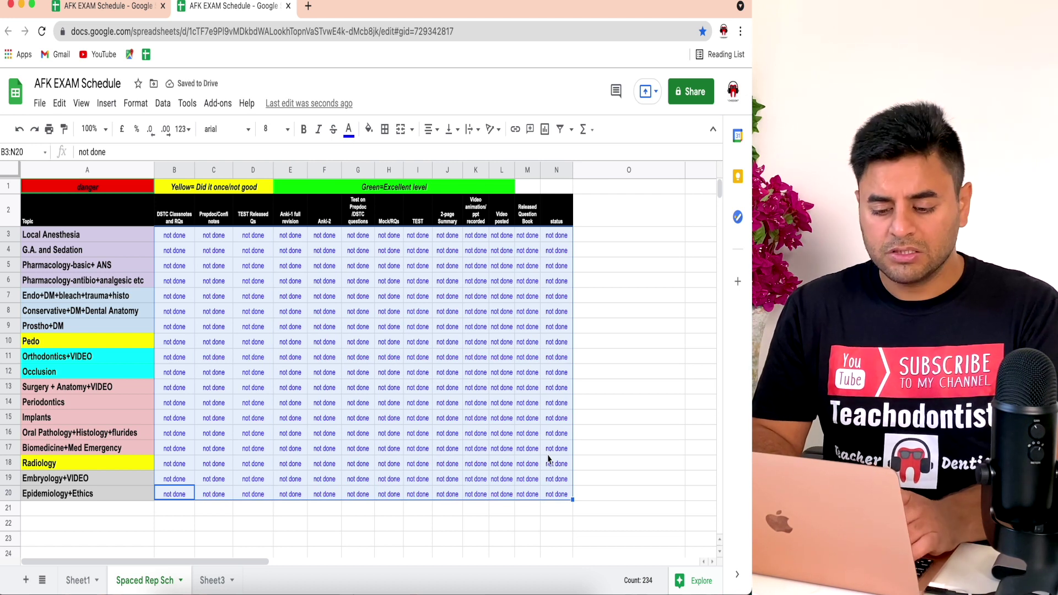
pyautogui.hotkey('shift', 'Left')
pyautogui.hotkey('shift', 'Left')
pyautogui.hotkey('shift', 'Left')
pyautogui.hotkey('shift', 'Left')
pyautogui.hotkey('shift', 'Left')
pyautogui.hotkey('shift', 'Left')
pyautogui.hotkey('shift', 'Left')
pyautogui.hotkey('shift', 'Left')
pyautogui.hotkey('shift', 'Left')
pyautogui.hotkey('shift', 'Left')
pyautogui.hotkey('shift', 'Left')
pyautogui.hotkey('shift', 'Left')
pyautogui.hotkey('shift', 'Up')
pyautogui.hotkey('shift', 'Up')
pyautogui.hotkey('shift', 'Up')
pyautogui.hotkey('shift', 'Up')
pyautogui.hotkey('shift', 'Up')
pyautogui.hotkey('shift', 'Up')
pyautogui.hotkey('shift', 'Up')
pyautogui.hotkey('shift', 'Up')
pyautogui.hotkey('shift', 'Up')
pyautogui.hotkey('shift', 'Up')
pyautogui.hotkey('shift', 'Up')
pyautogui.hotkey('shift', 'Up')
pyautogui.hotkey('shift', 'Up')
pyautogui.hotkey('shift', 'Up')
pyautogui.hotkey('shift', 'Up')
pyautogui.hotkey('shift', 'Up')
pyautogui.hotkey('shift', 'Up')
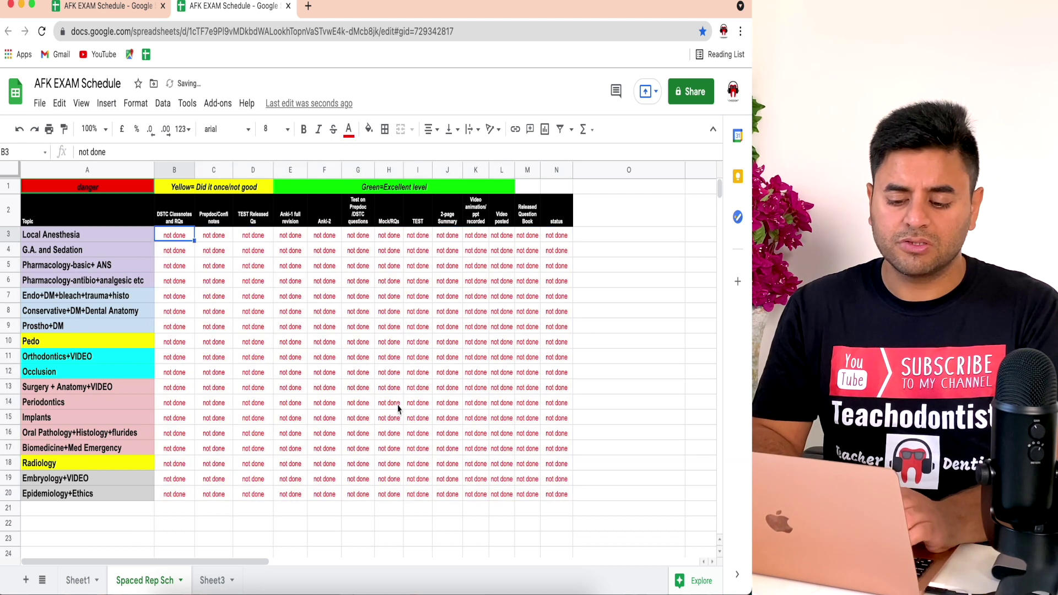
pyautogui.click(392, 404)
pyautogui.click(184, 236)
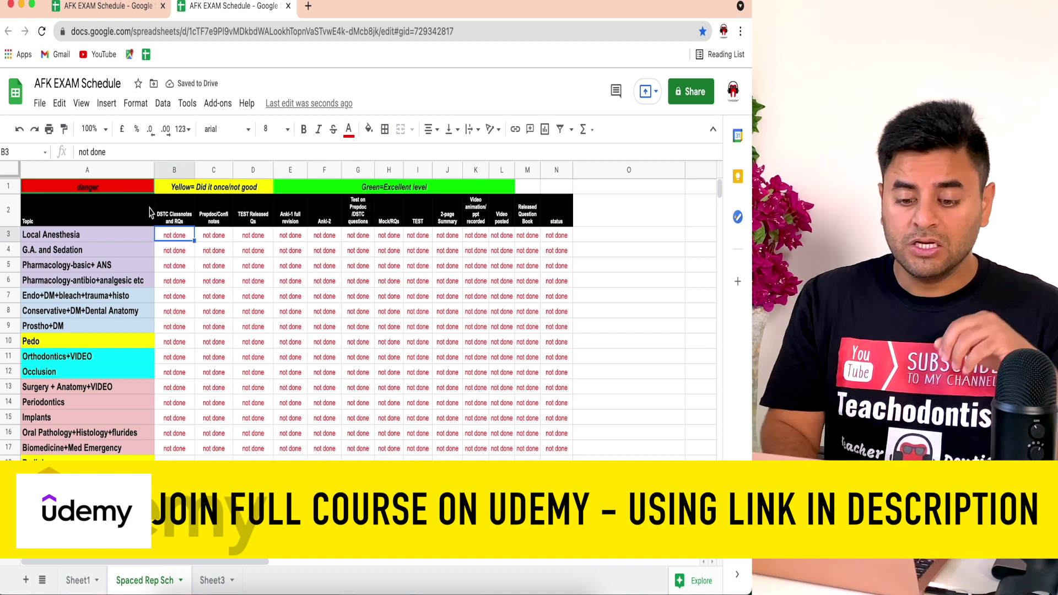
pyautogui.click(110, 189)
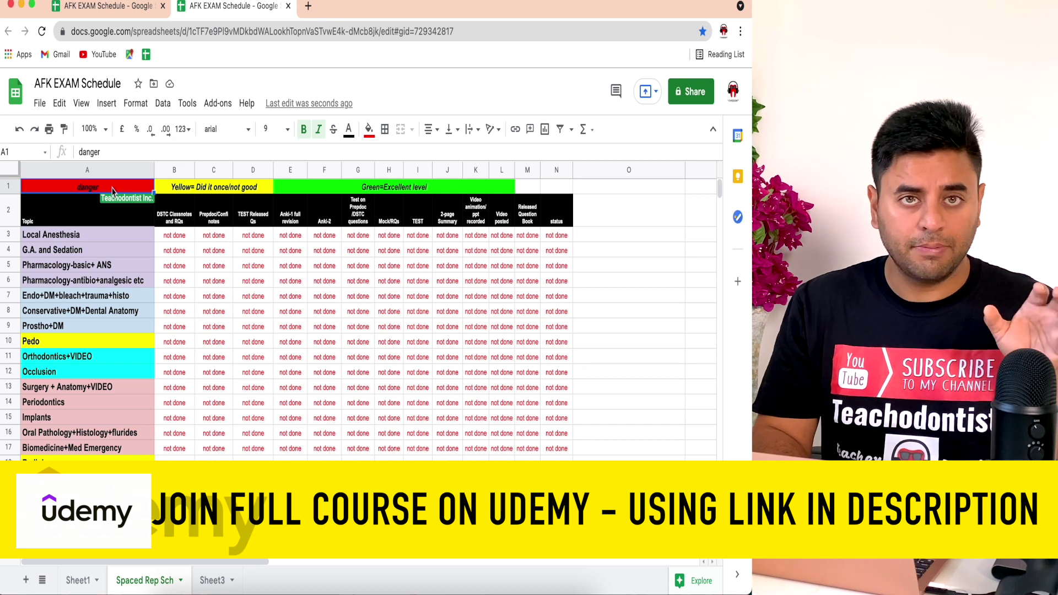
pyautogui.click(372, 134)
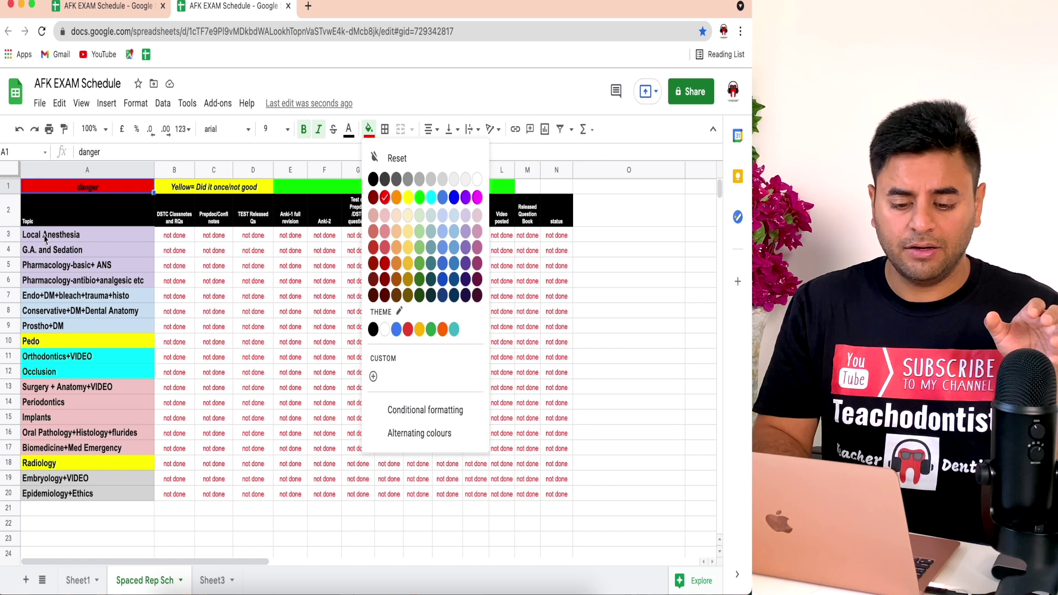
pyautogui.click(84, 192)
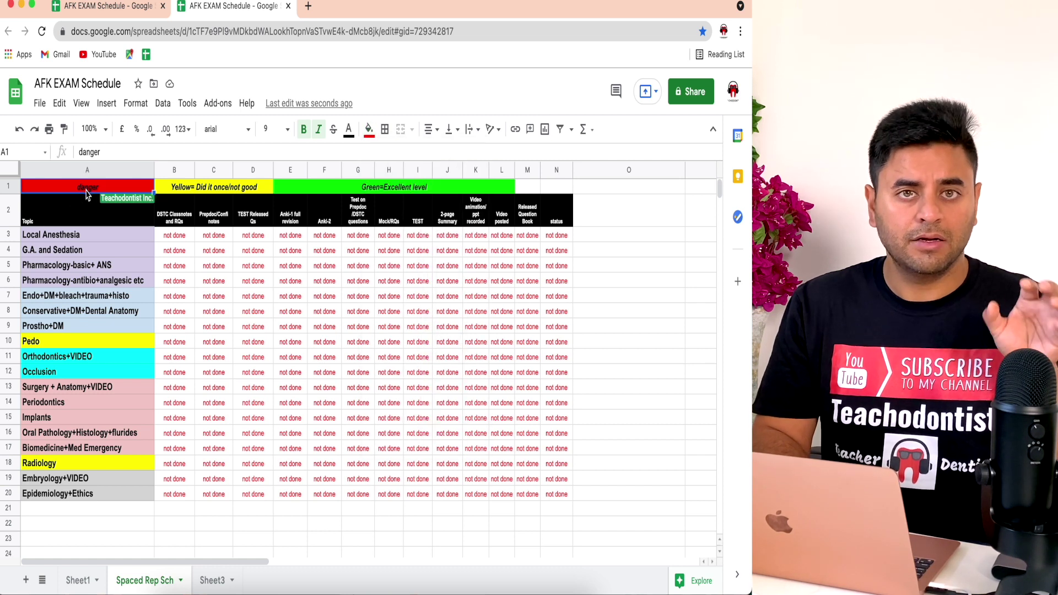
pyautogui.click(225, 193)
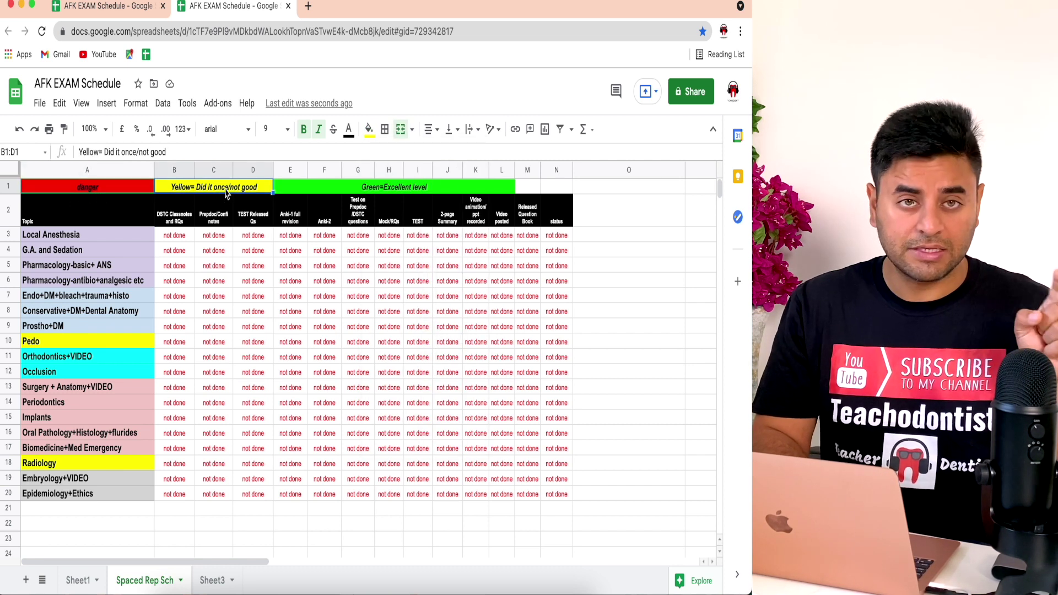
pyautogui.click(363, 190)
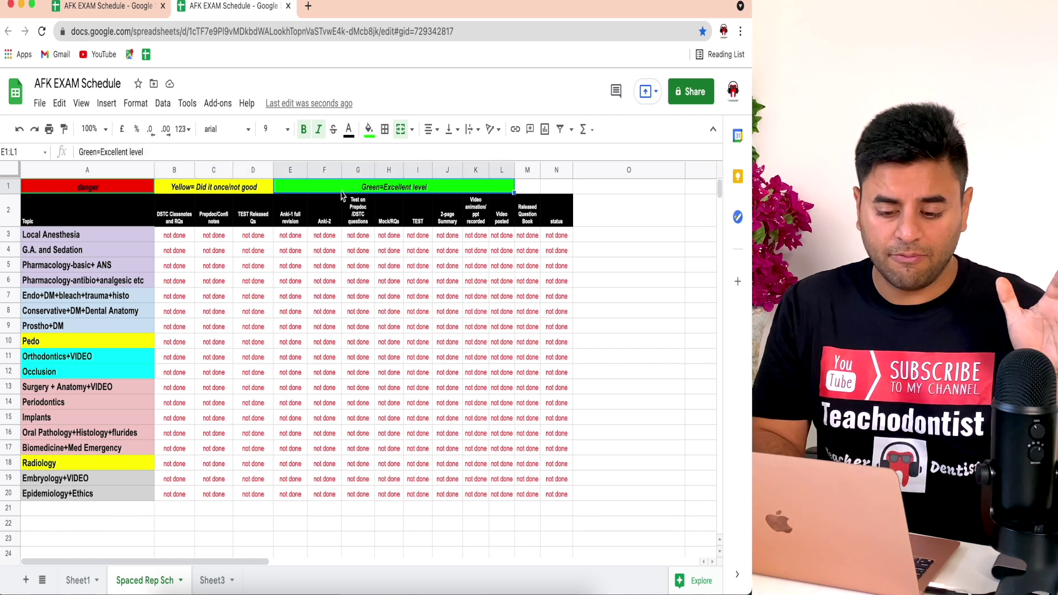
pyautogui.click(167, 240)
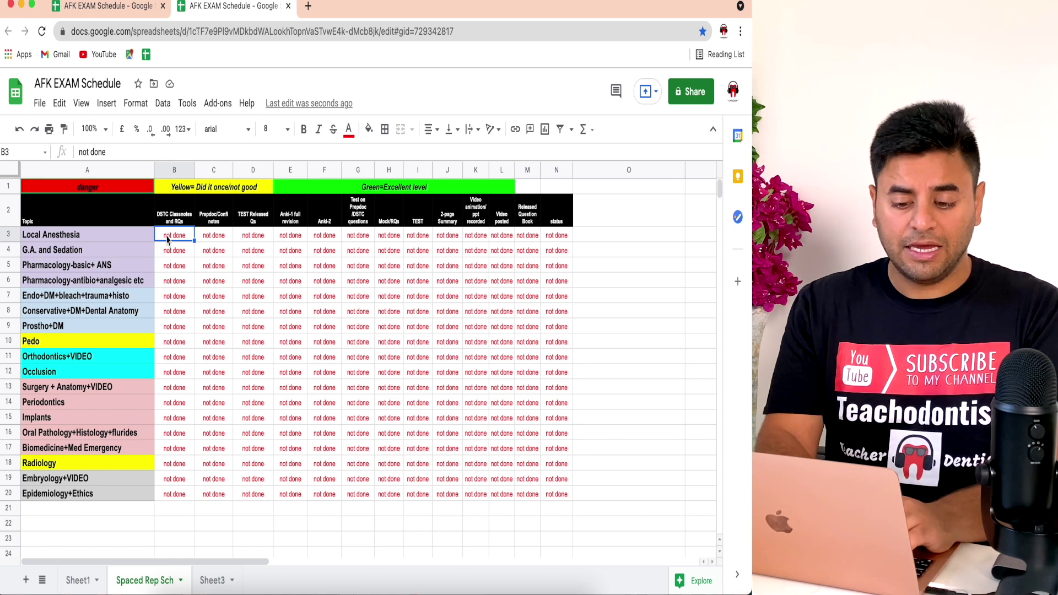
# Step: Enter 'once' in B3 with a yellow fill and auto-fill it down column B
pyautogui.write('once')
pyautogui.press('Return')
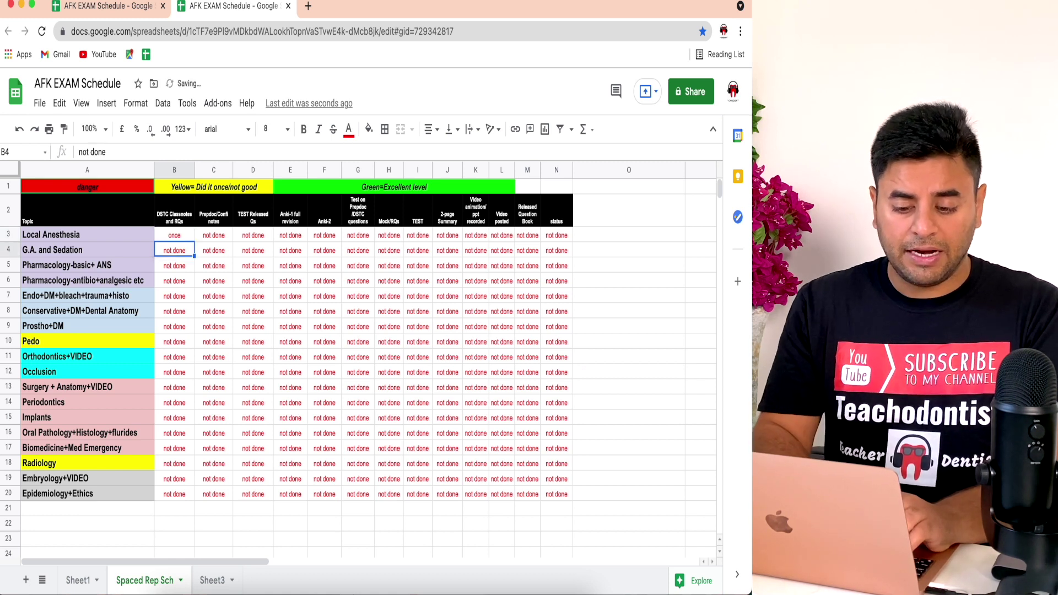
pyautogui.click(189, 241)
pyautogui.click(369, 129)
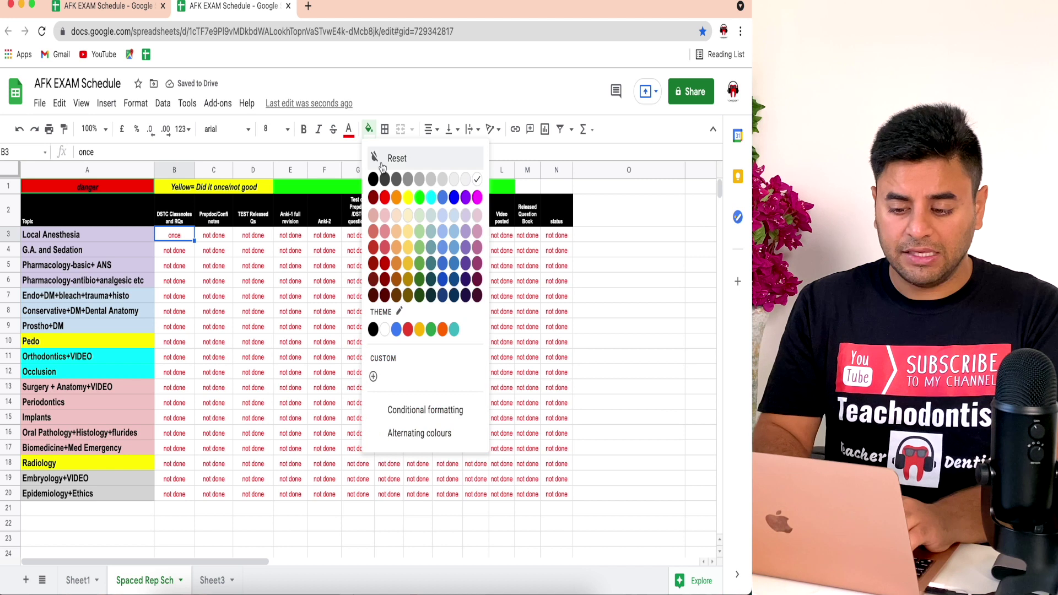
pyautogui.click(408, 197)
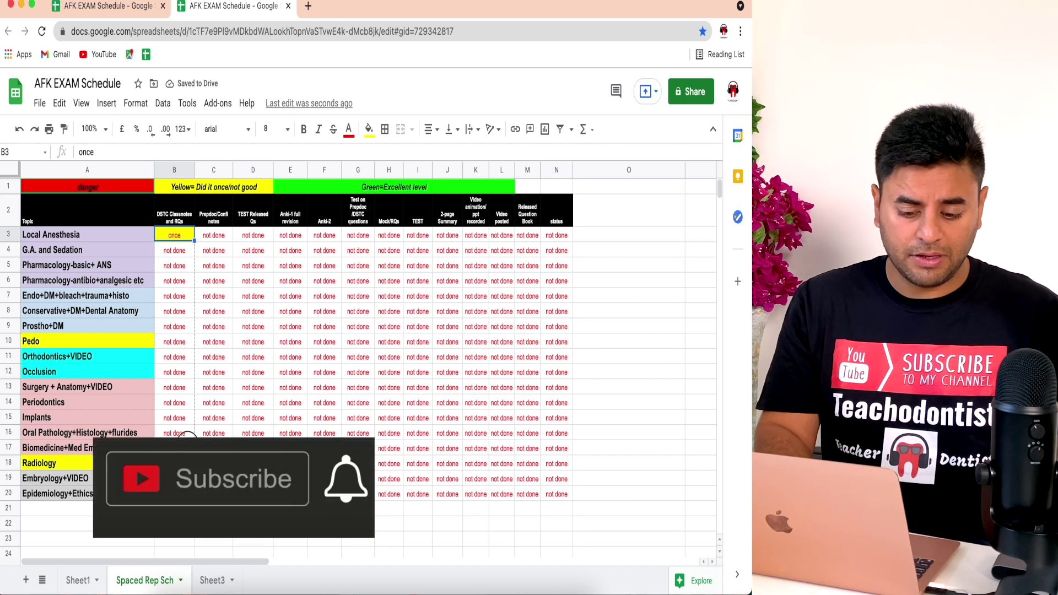
pyautogui.doubleClick(194, 241)
pyautogui.click(214, 403)
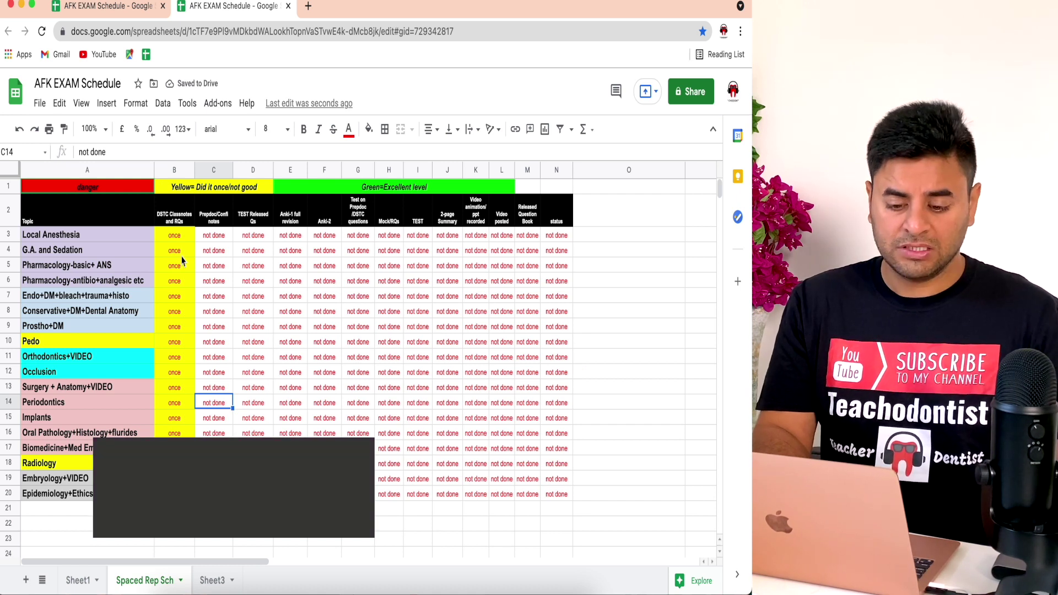
# Step: Change B3's entry to 'twice'
pyautogui.click(191, 236)
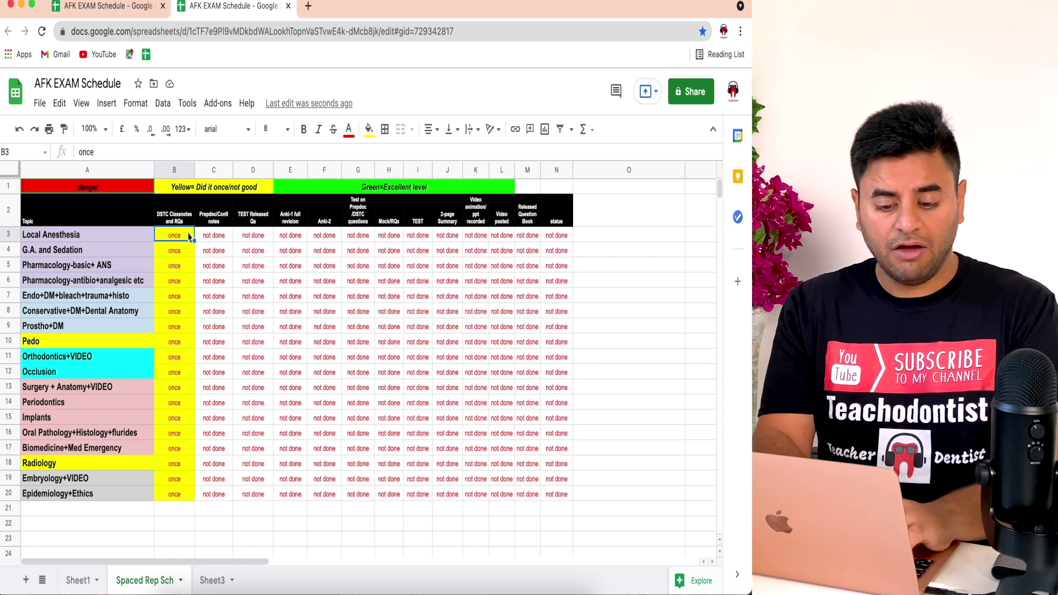
pyautogui.write('twice')
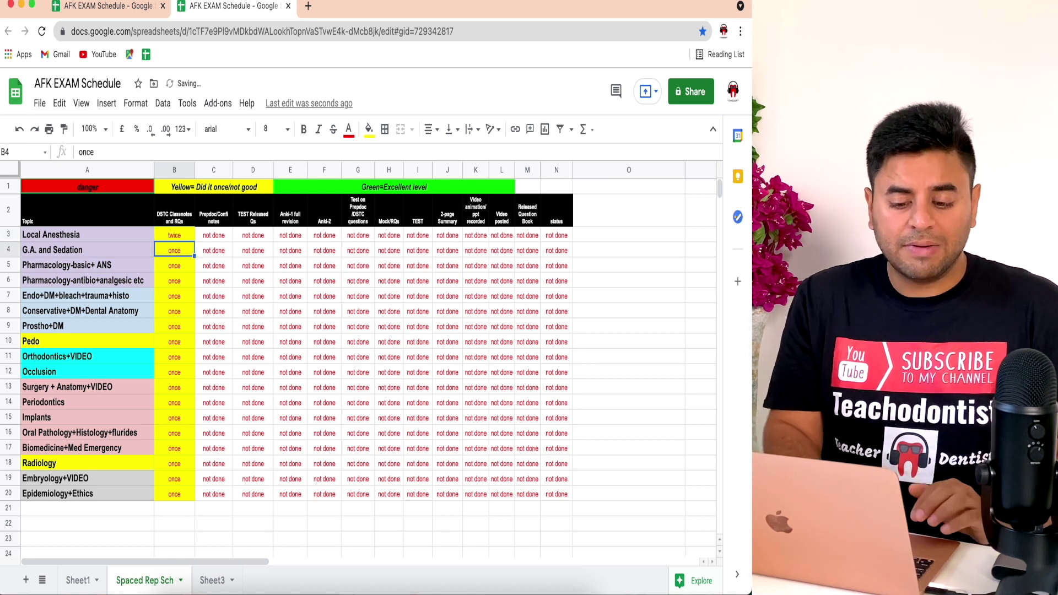
pyautogui.click(186, 223)
pyautogui.click(186, 236)
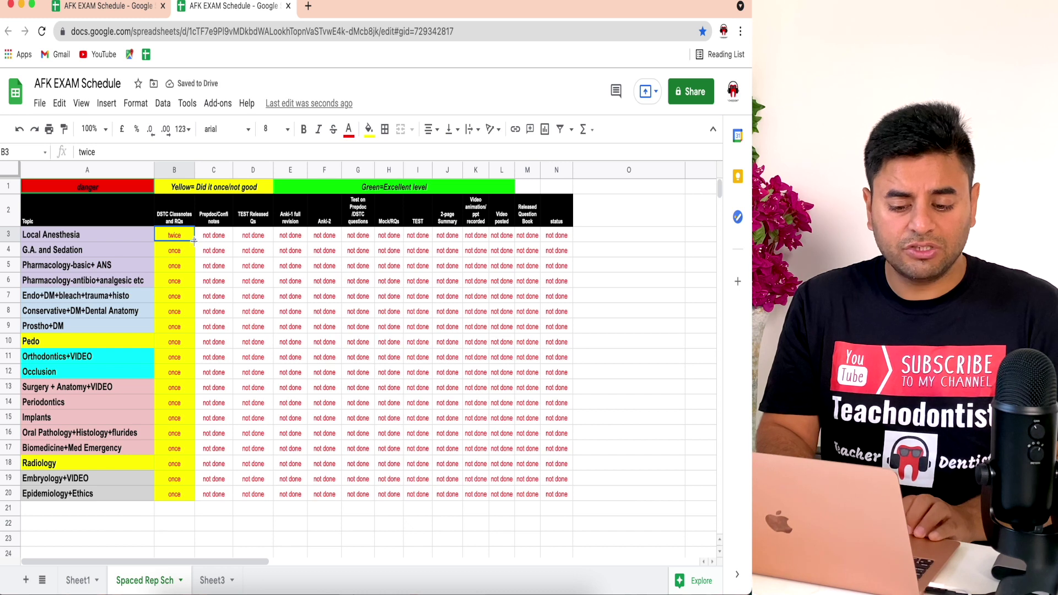
# Step: Copy 'twice' from B3 down to B20 so every yellow topic cell reads twice
pyautogui.moveTo(194, 240); pyautogui.dragTo(194, 489)
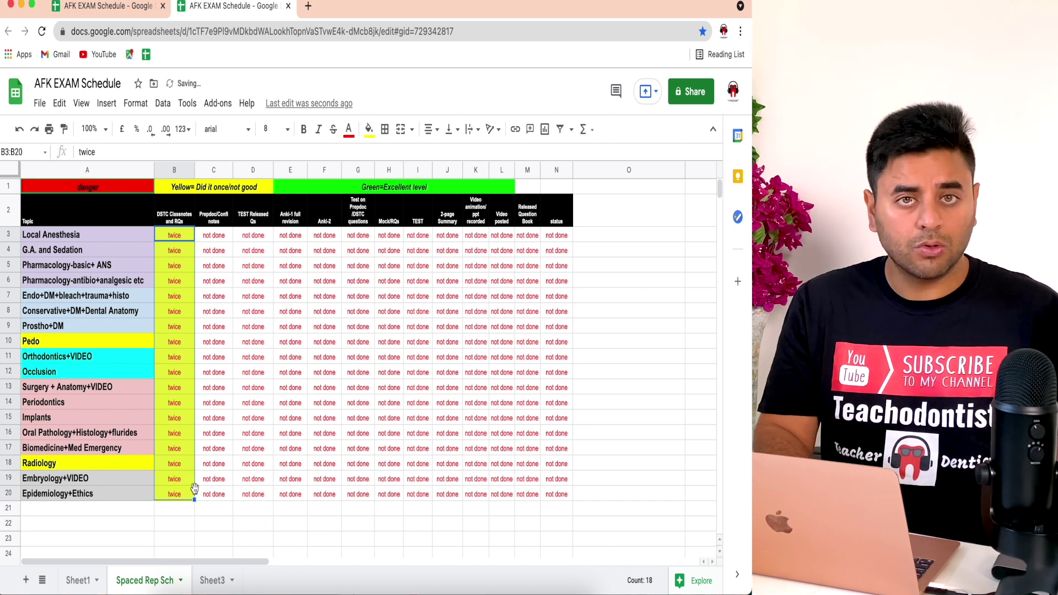
pyautogui.click(182, 238)
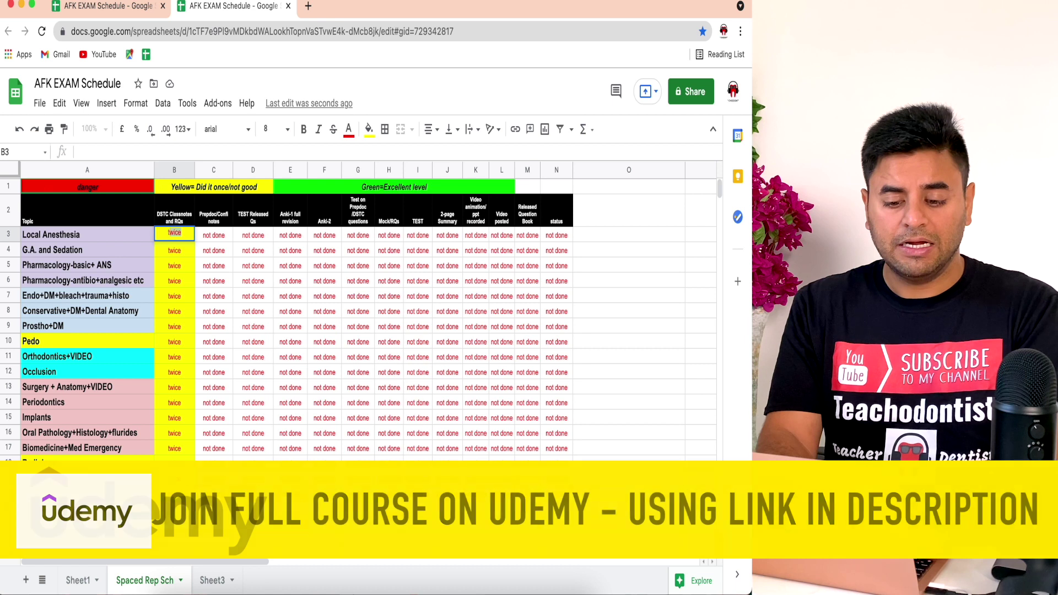
# Step: Replace B3 with 'thrice' on a green fill and copy it down to B20
pyautogui.press('BackSpace')
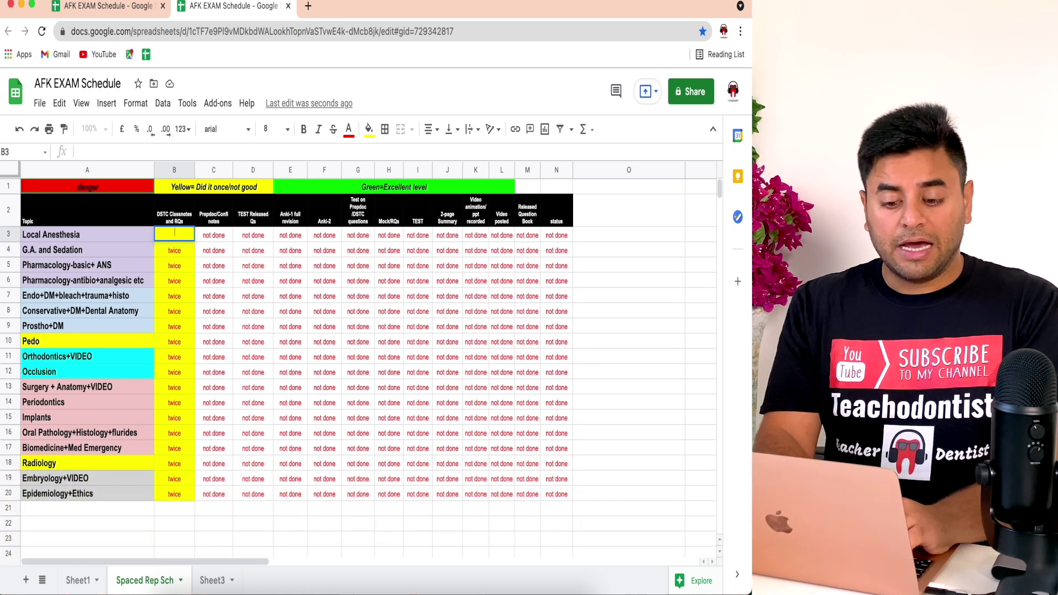
pyautogui.write('thrice')
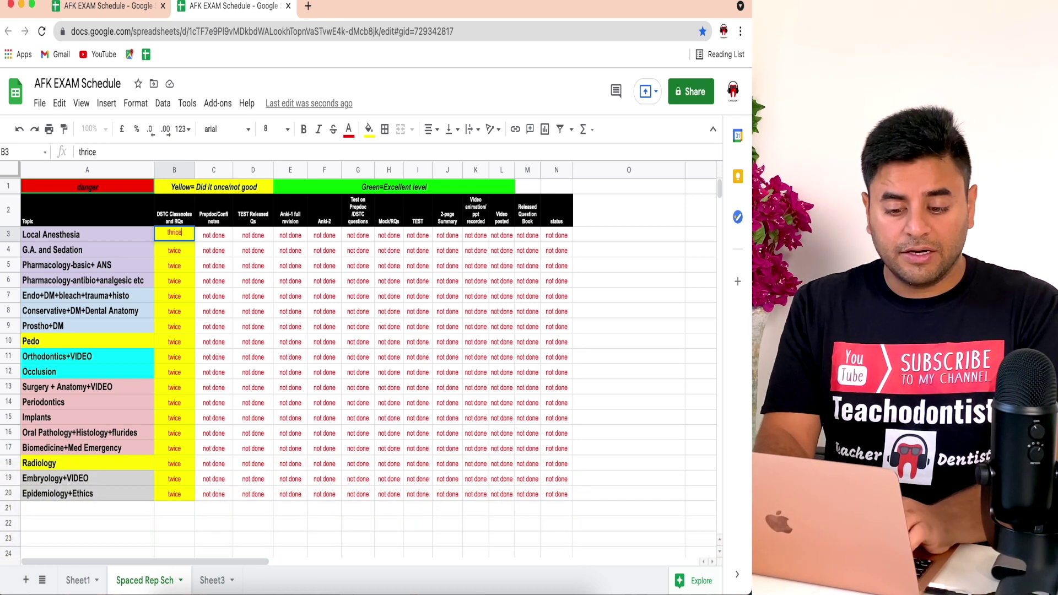
pyautogui.press('Return')
pyautogui.click(191, 238)
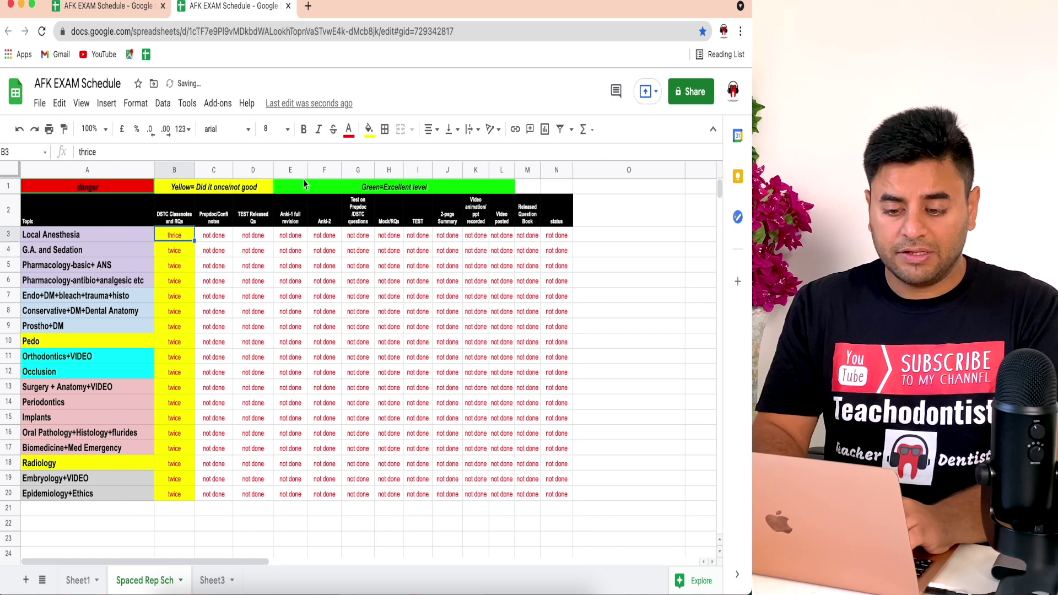
pyautogui.click(368, 129)
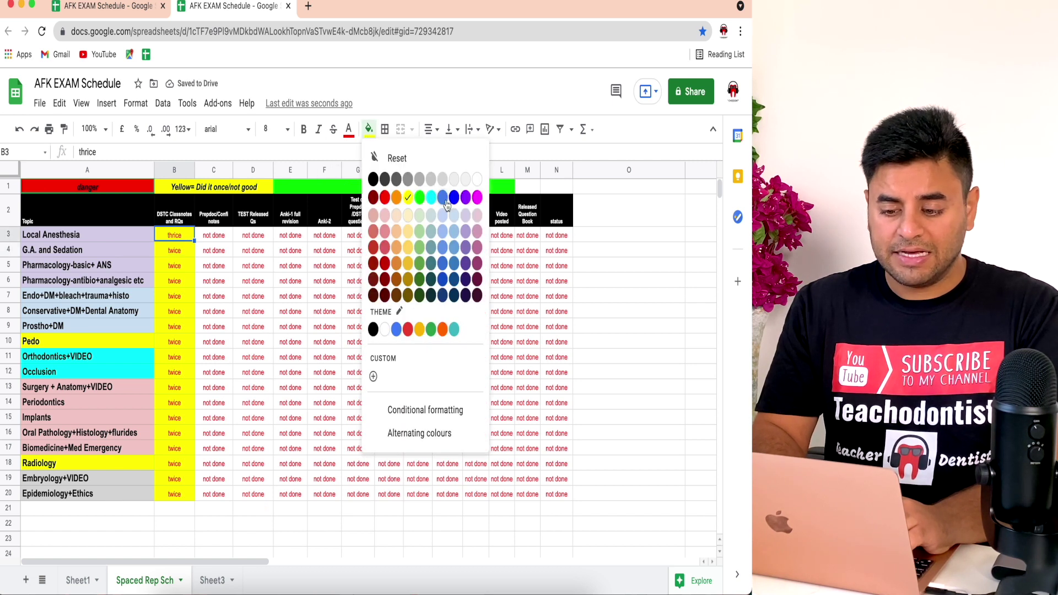
pyautogui.click(419, 198)
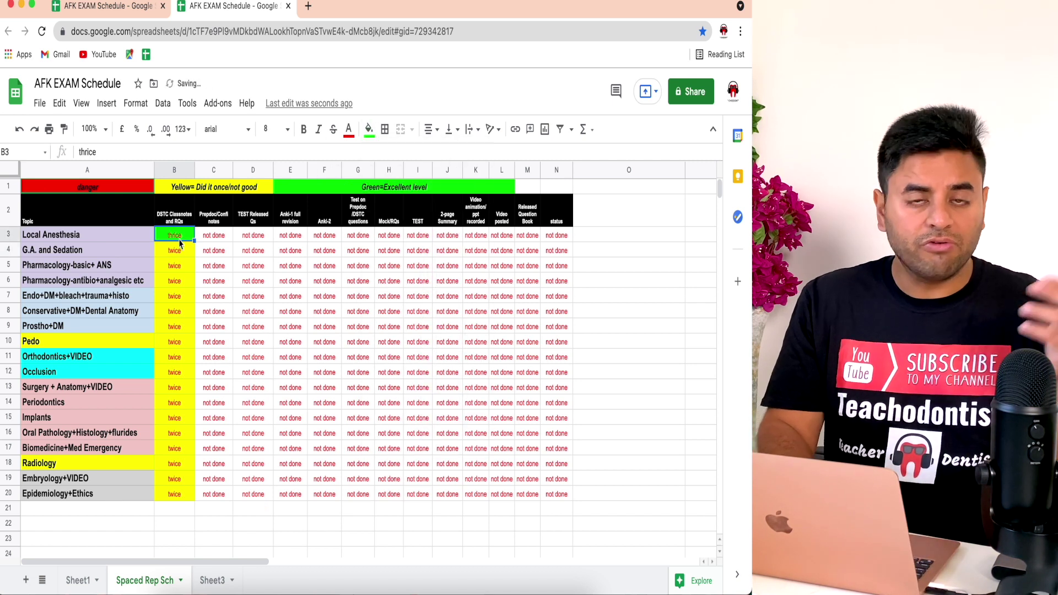
pyautogui.moveTo(194, 241); pyautogui.dragTo(188, 498)
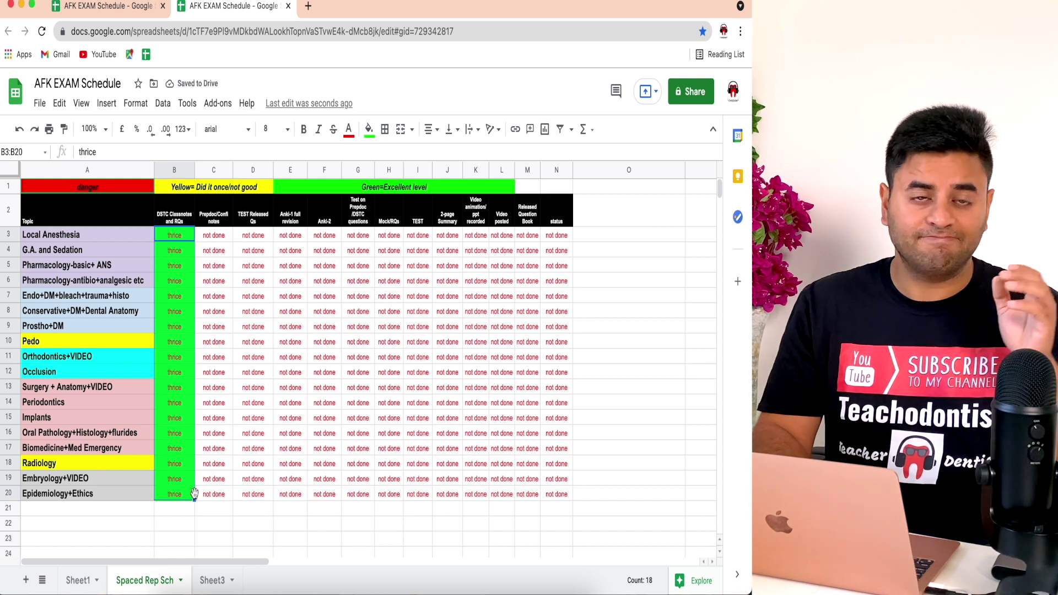
# Step: Copy the green 'thrice' cells in B3:B20 across the grid to column N
pyautogui.click(210, 493)
pyautogui.click(186, 496)
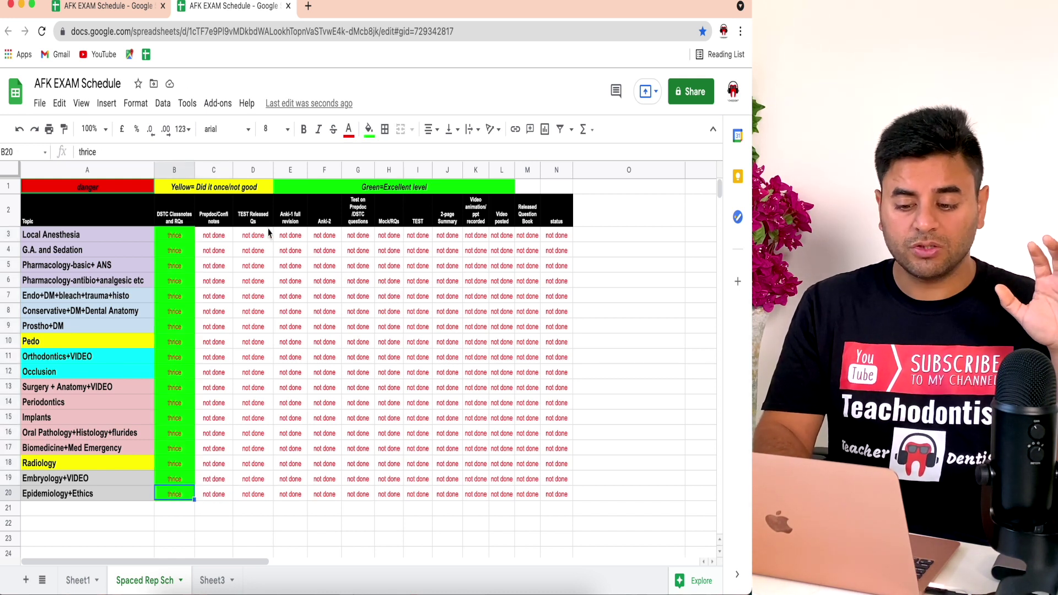
pyautogui.moveTo(370, 237); pyautogui.dragTo(368, 487)
pyautogui.click(184, 253)
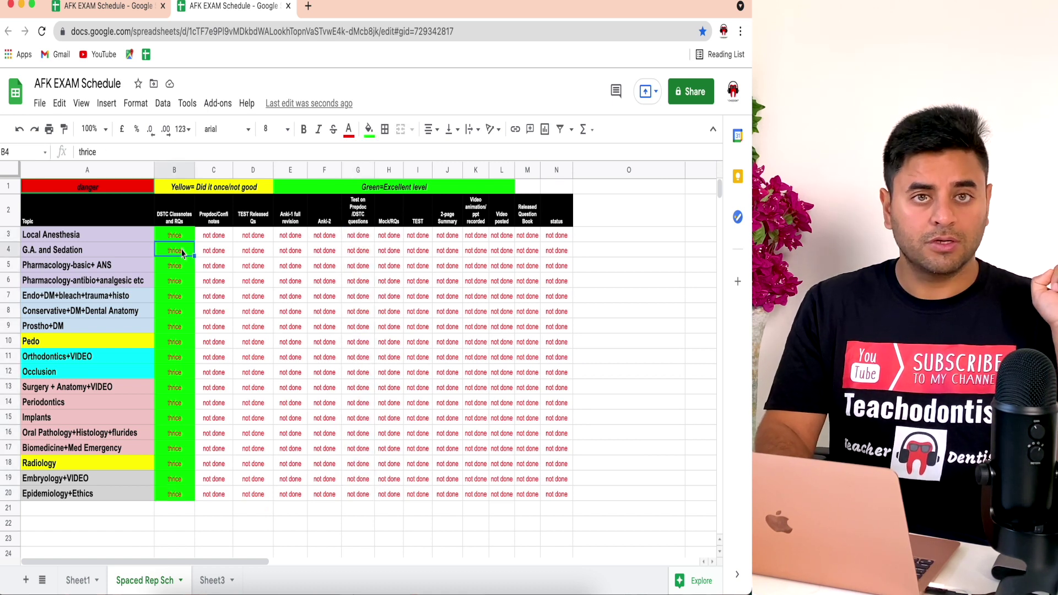
pyautogui.moveTo(180, 238); pyautogui.dragTo(175, 494)
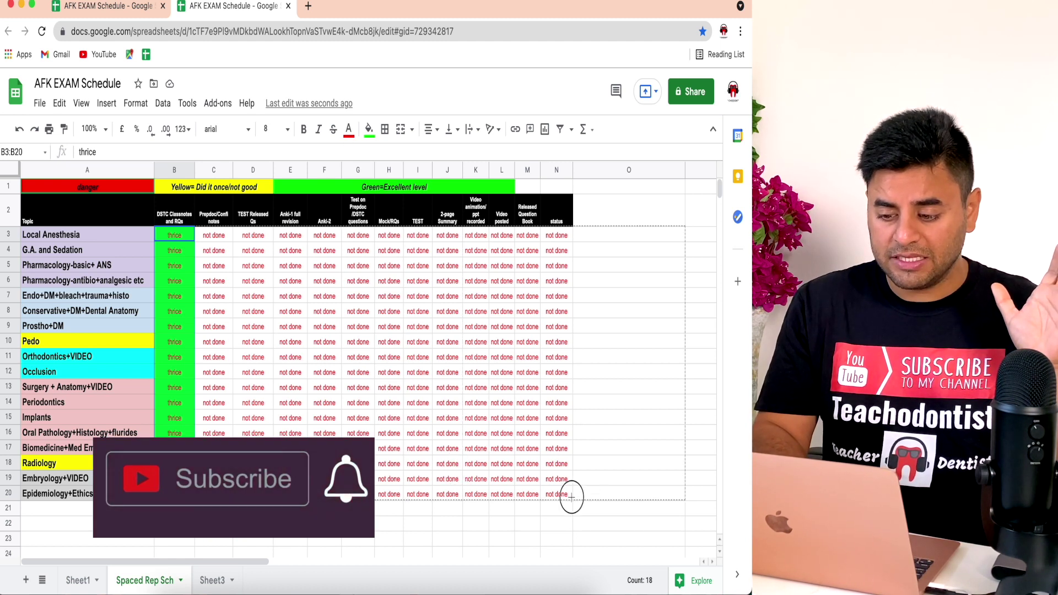
pyautogui.moveTo(543, 495); pyautogui.dragTo(555, 496)
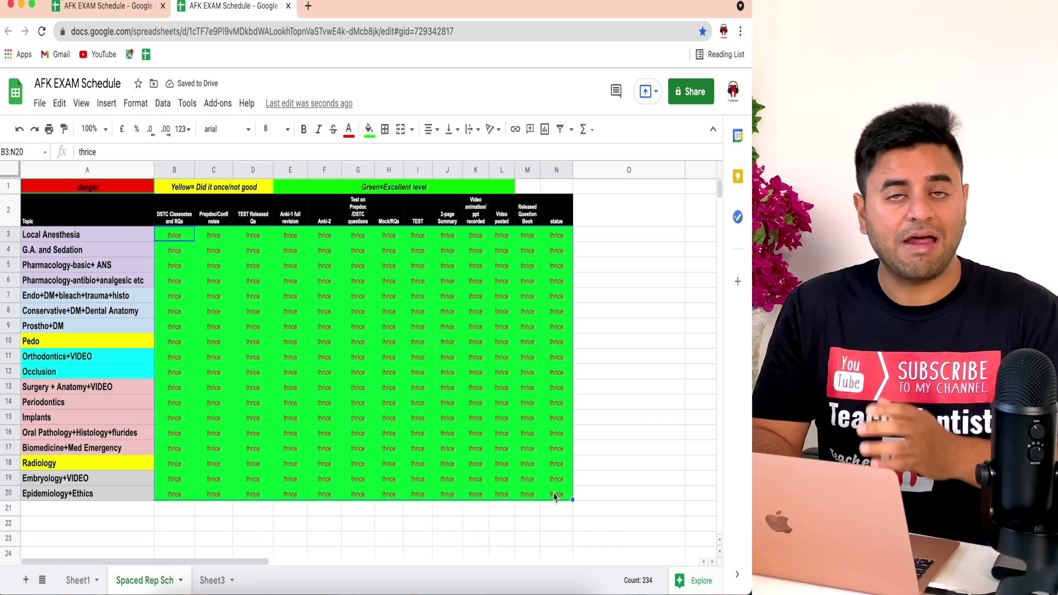
pyautogui.click(293, 339)
pyautogui.moveTo(267, 236); pyautogui.dragTo(265, 292)
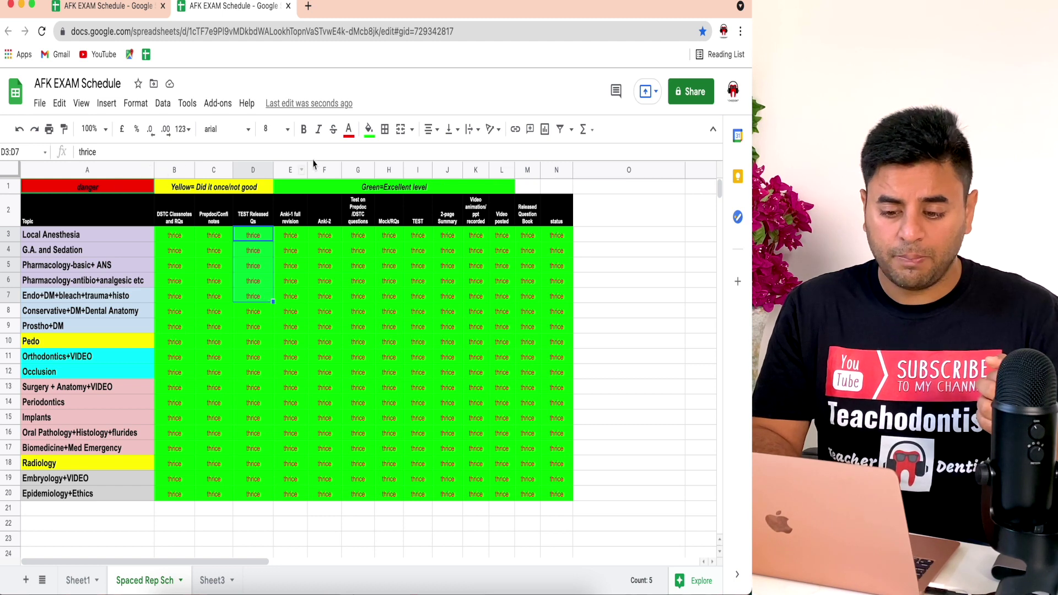
# Step: Fill D3:D7 under TEST Released Qs with red
pyautogui.click(368, 129)
pyautogui.click(385, 200)
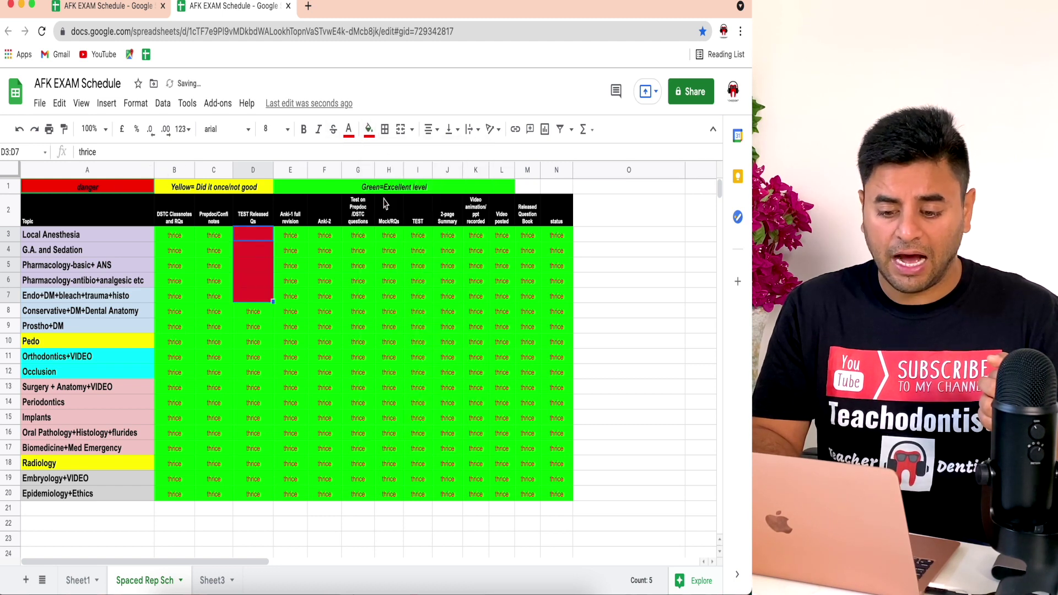
pyautogui.click(245, 311)
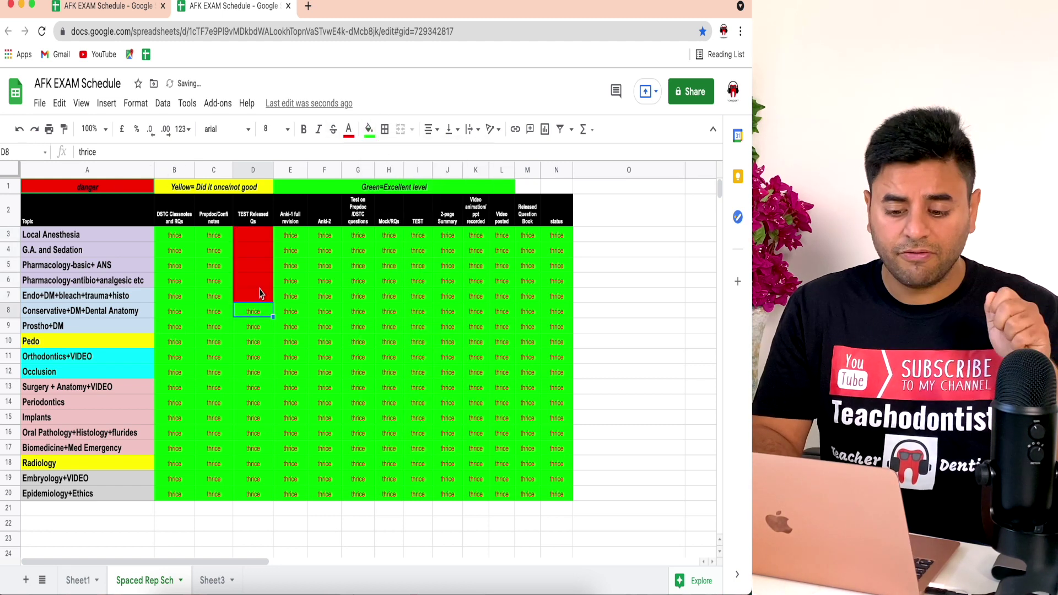
pyautogui.click(260, 291)
# Step: Recolour D3 yellow, then back to green, leaving D4:D7 red
pyautogui.click(267, 239)
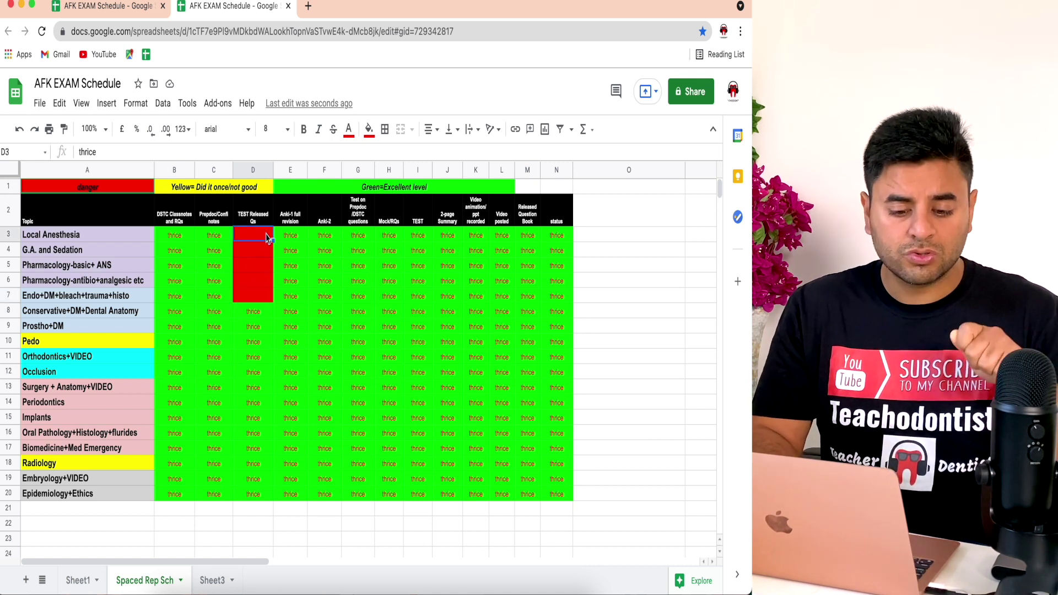
pyautogui.click(180, 239)
pyautogui.click(216, 237)
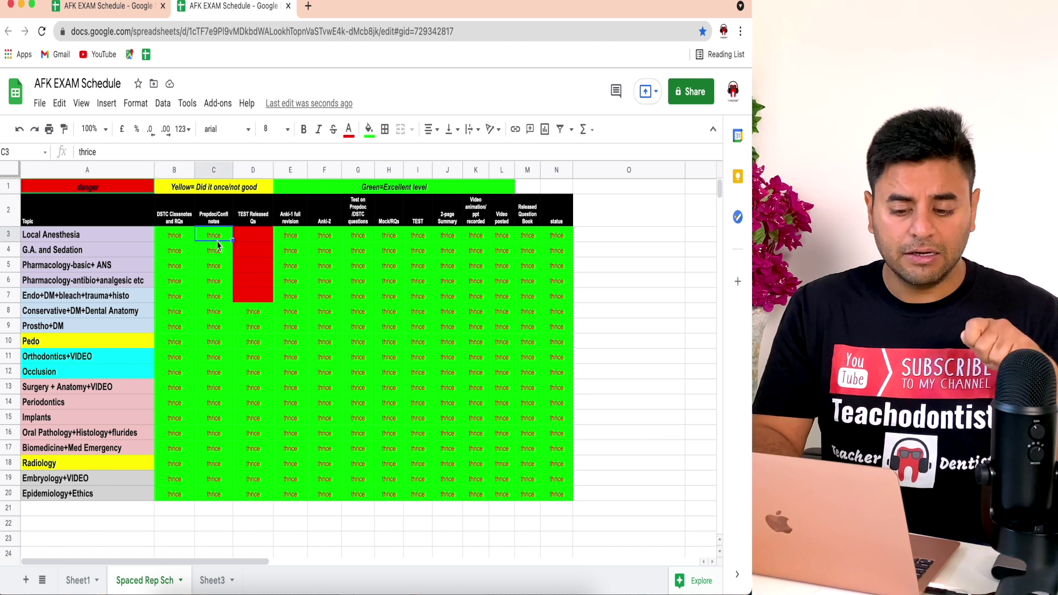
pyautogui.click(248, 241)
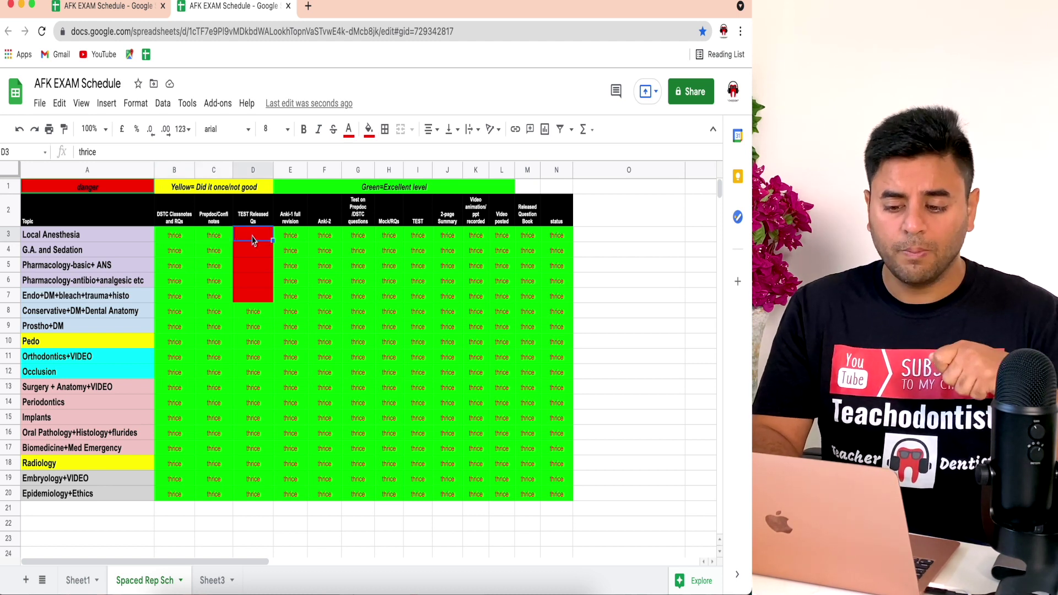
pyautogui.click(369, 129)
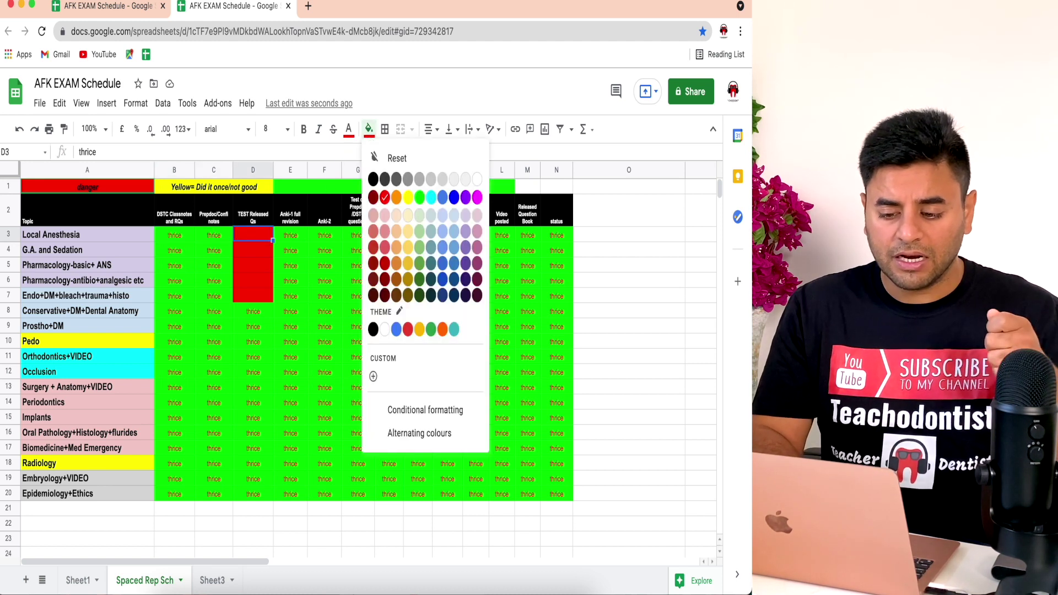
pyautogui.click(408, 197)
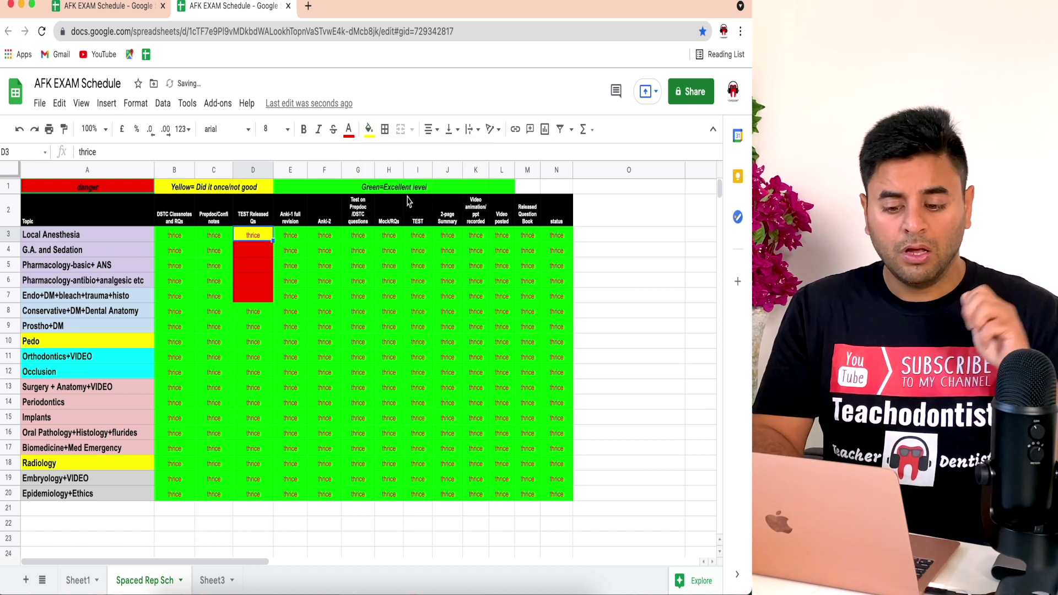
pyautogui.click(368, 130)
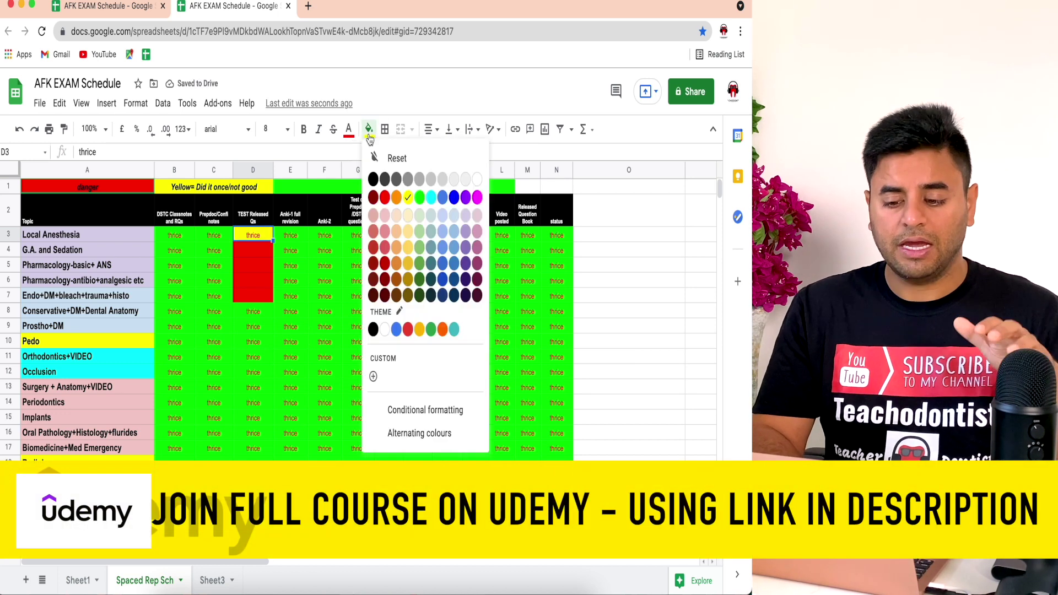
pyautogui.click(420, 199)
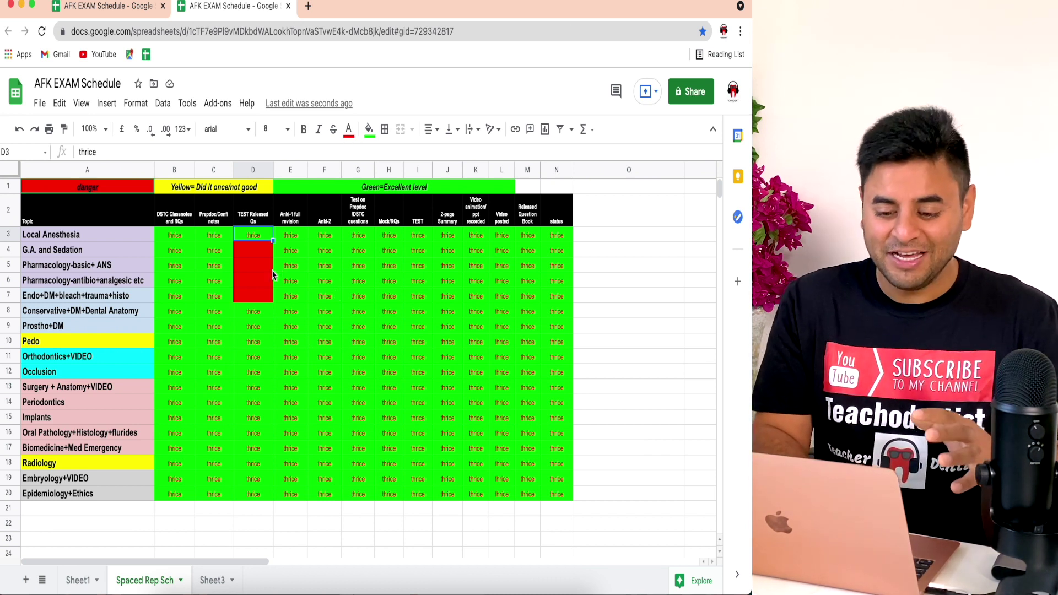
pyautogui.click(251, 258)
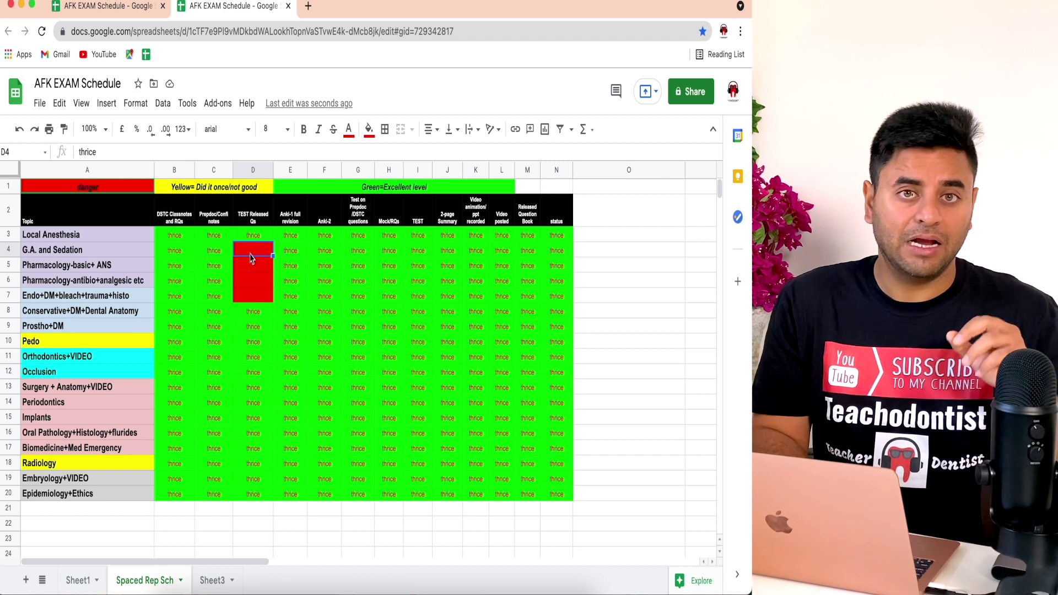